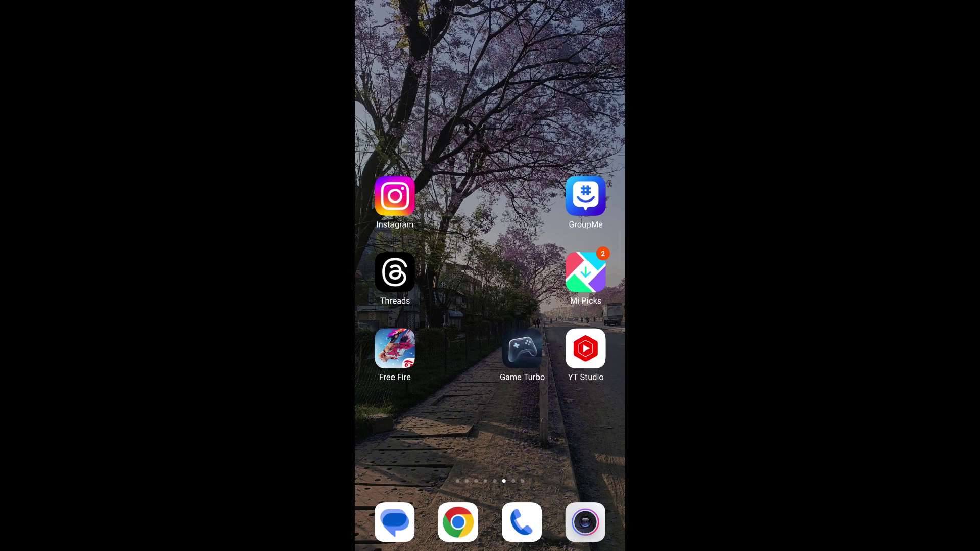
Launch Instagram on the profile and bring up the account options menu
click(394, 196)
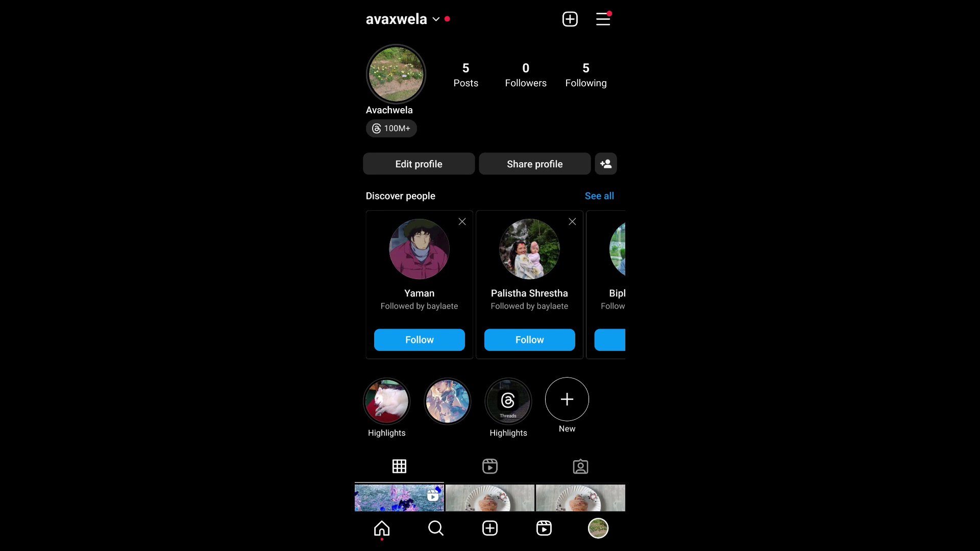
click(603, 19)
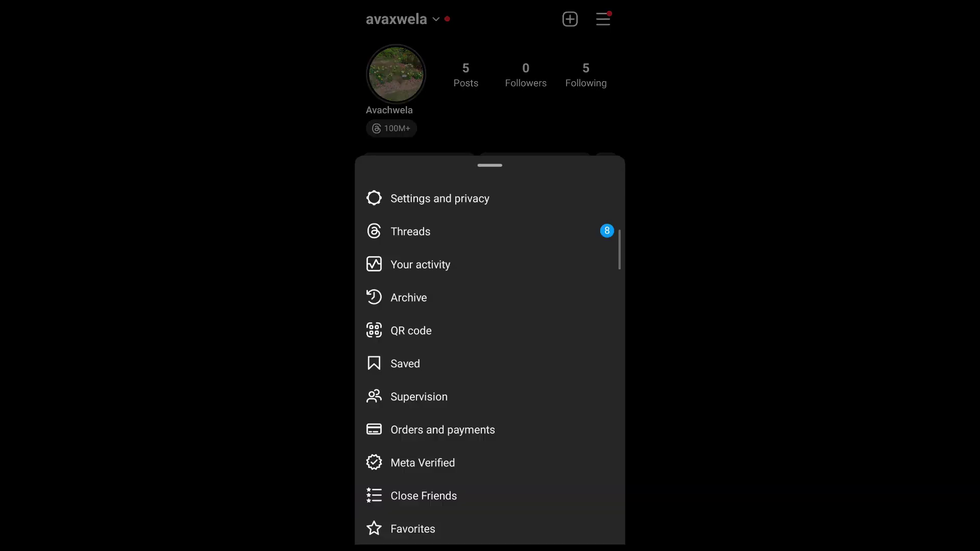
Go into Settings and privacy and reach Account type and tools under For professionals
click(440, 199)
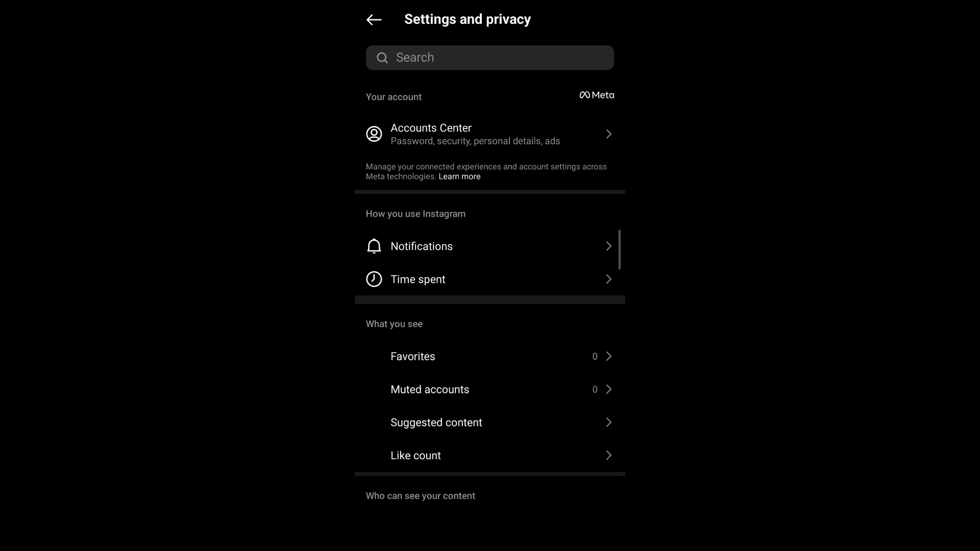
scroll(490, 275, down, 10)
scroll(490, 276, down, 10)
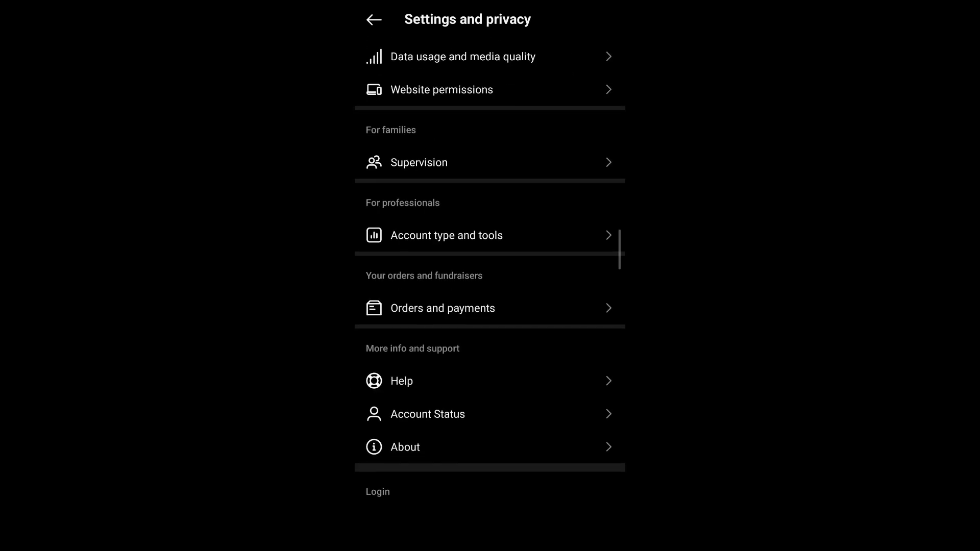
scroll(491, 276, down, 5)
scroll(490, 276, up, 1)
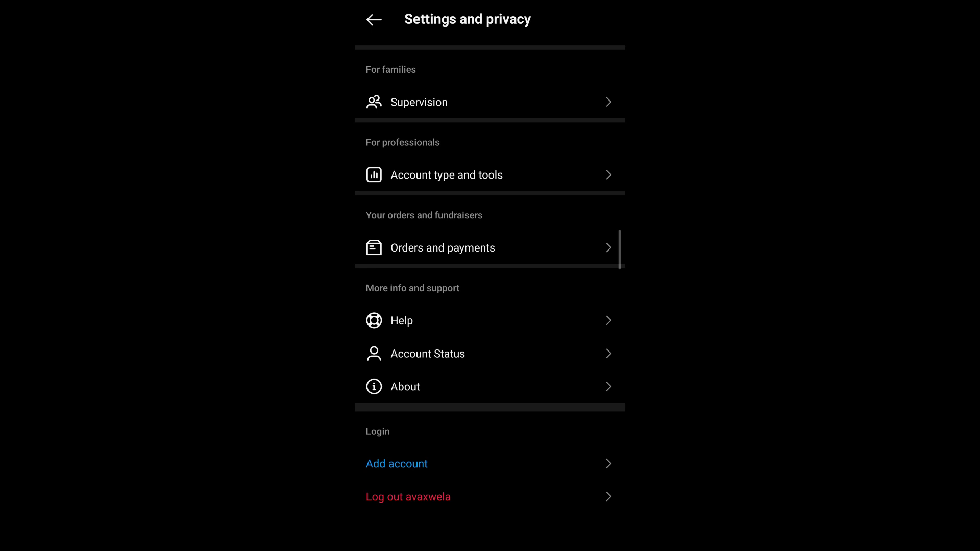
click(446, 175)
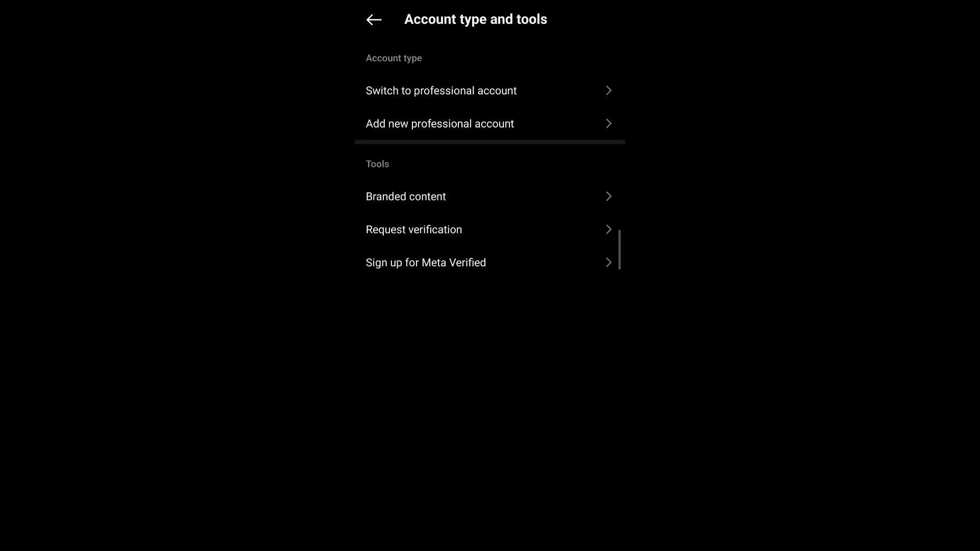
Begin the professional-account switch, pass the intro, and confirm Health/beauty as the category
click(441, 90)
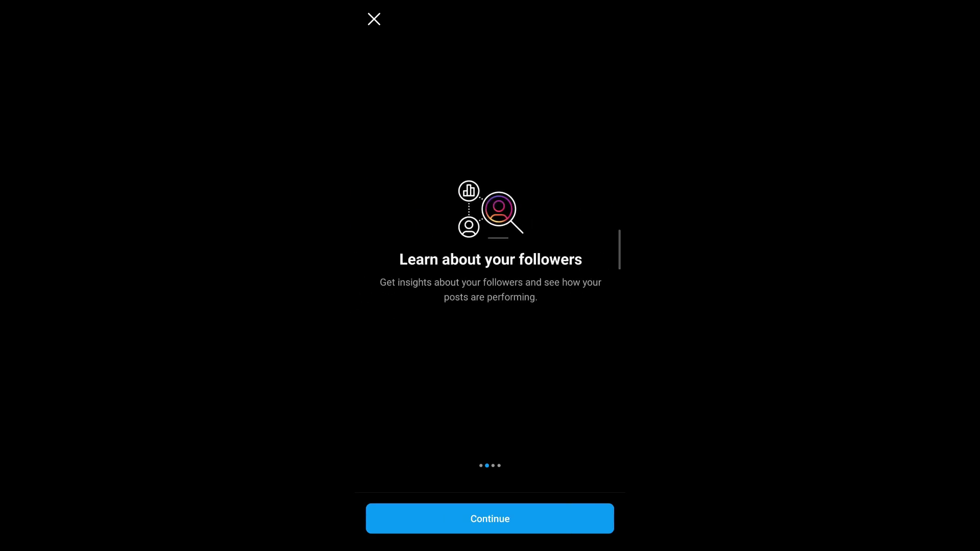
click(490, 519)
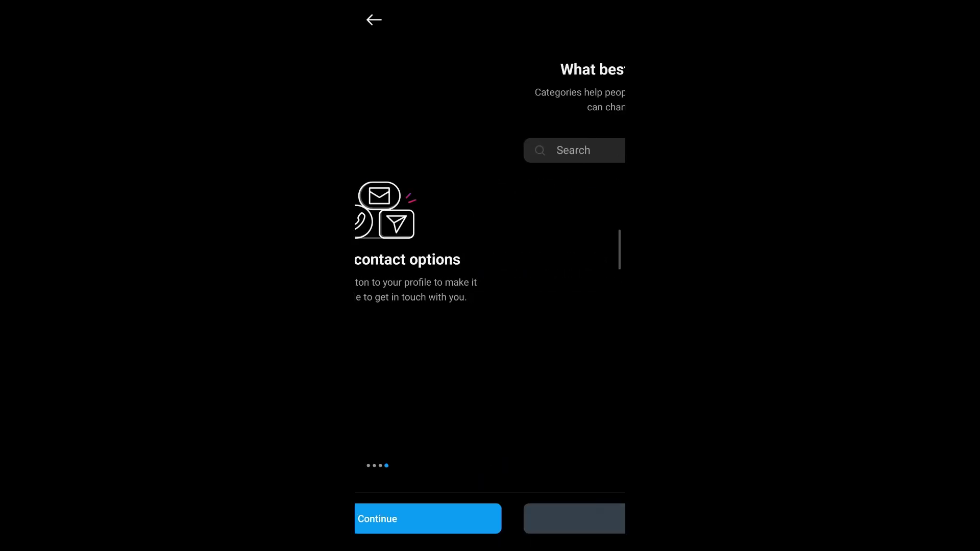
scroll(490, 345, down, 3)
scroll(490, 344, up, 3)
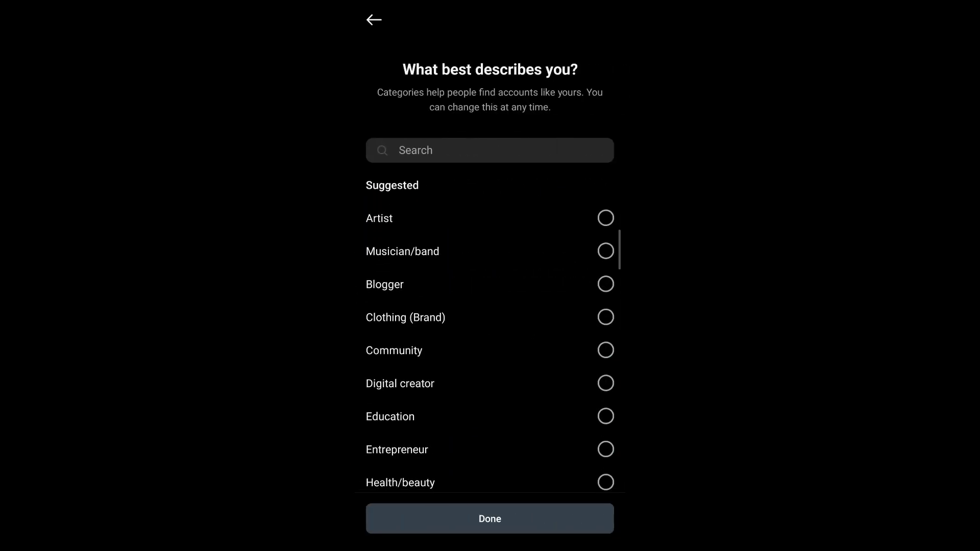
click(606, 218)
scroll(490, 344, down, 2)
click(606, 408)
click(490, 518)
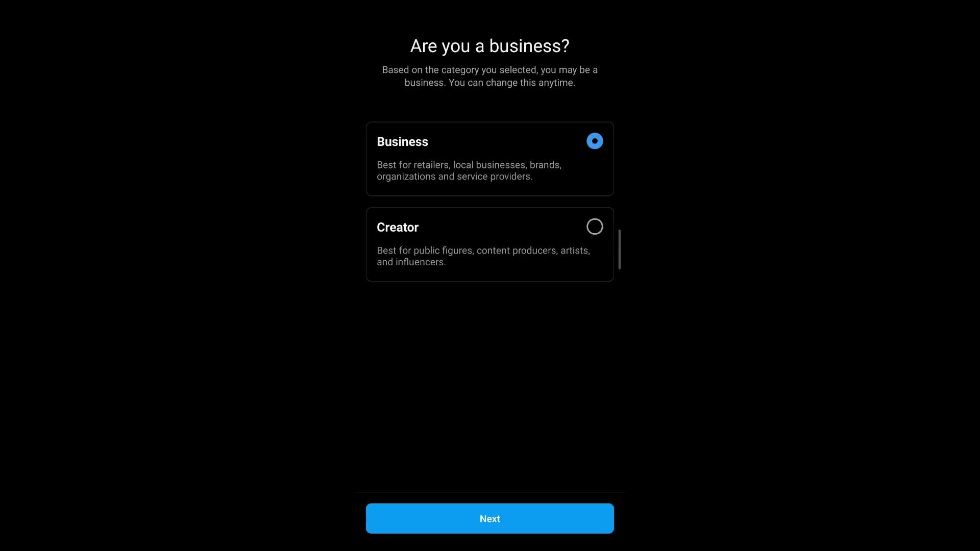
Continue as Business, save a business address, accept contact info, and skip connecting Facebook
click(490, 518)
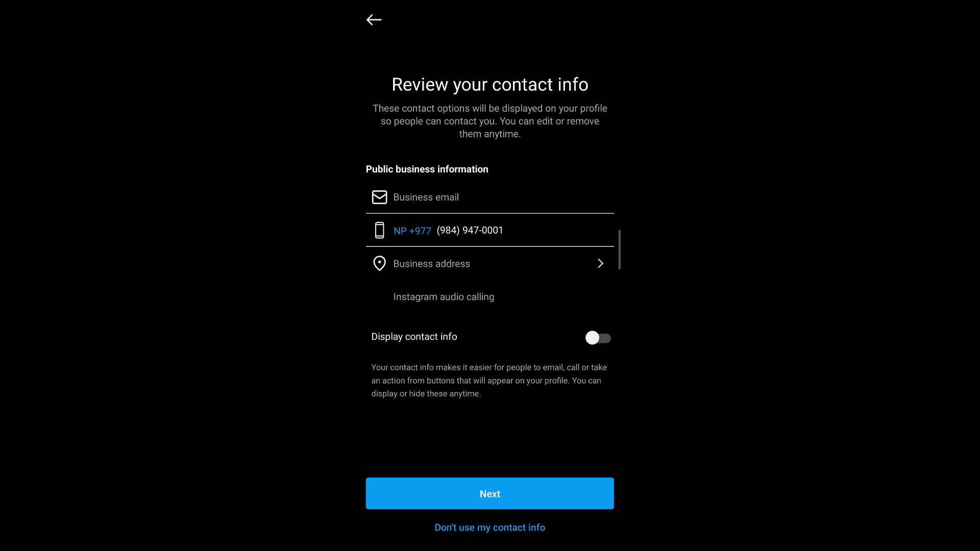
click(490, 264)
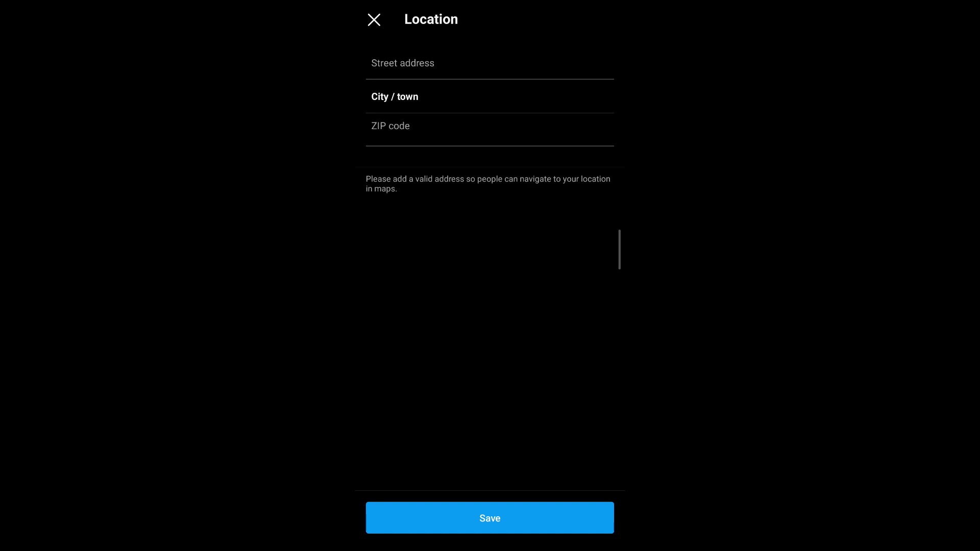
click(490, 519)
click(490, 494)
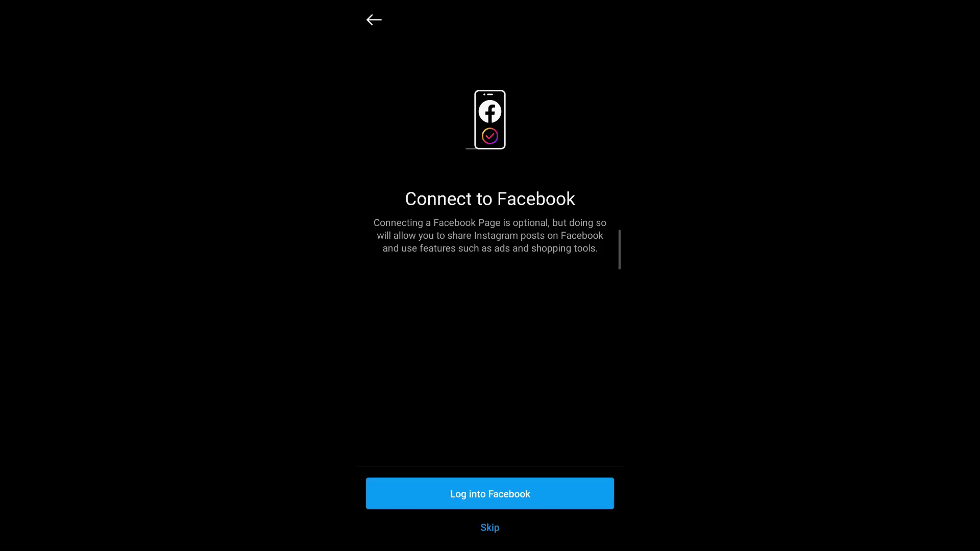
click(491, 528)
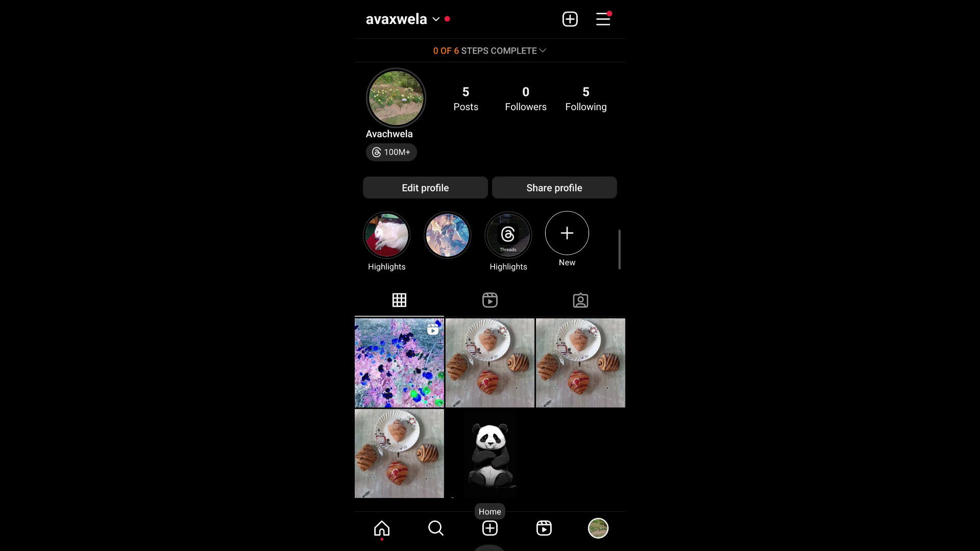
Swipe up to leave Instagram for the Android home screen
drag(490, 536, 490, 344)
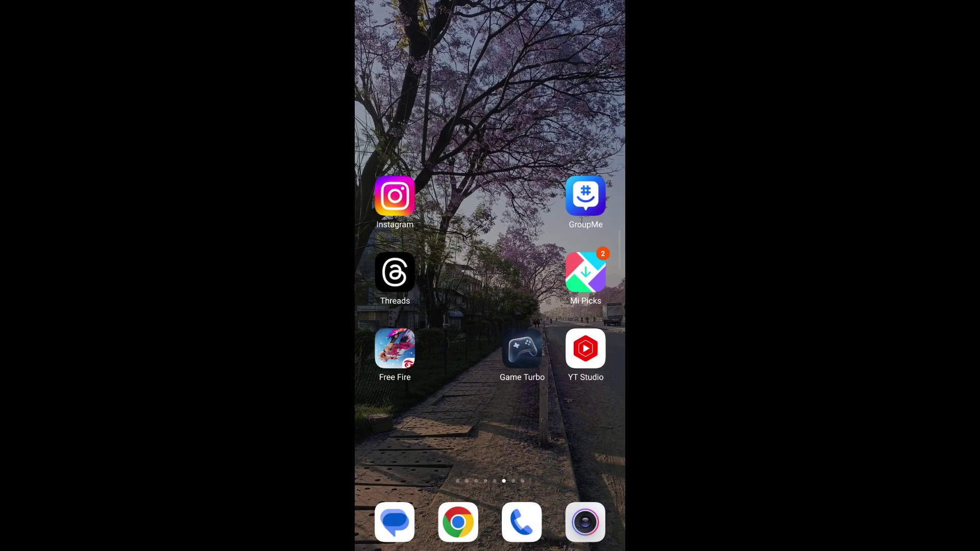